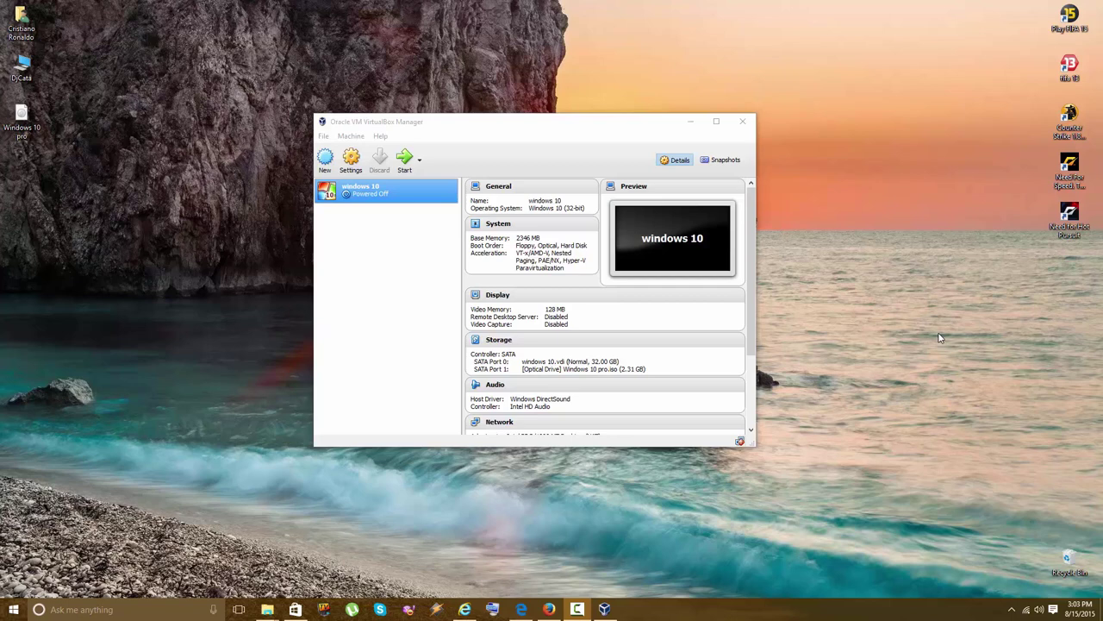
- Start the windows 10 virtual machine, boot it from the optical disc and dismiss the keyboard and mouse capture notices
{"action": "left_click", "coordinate": [351, 159]}
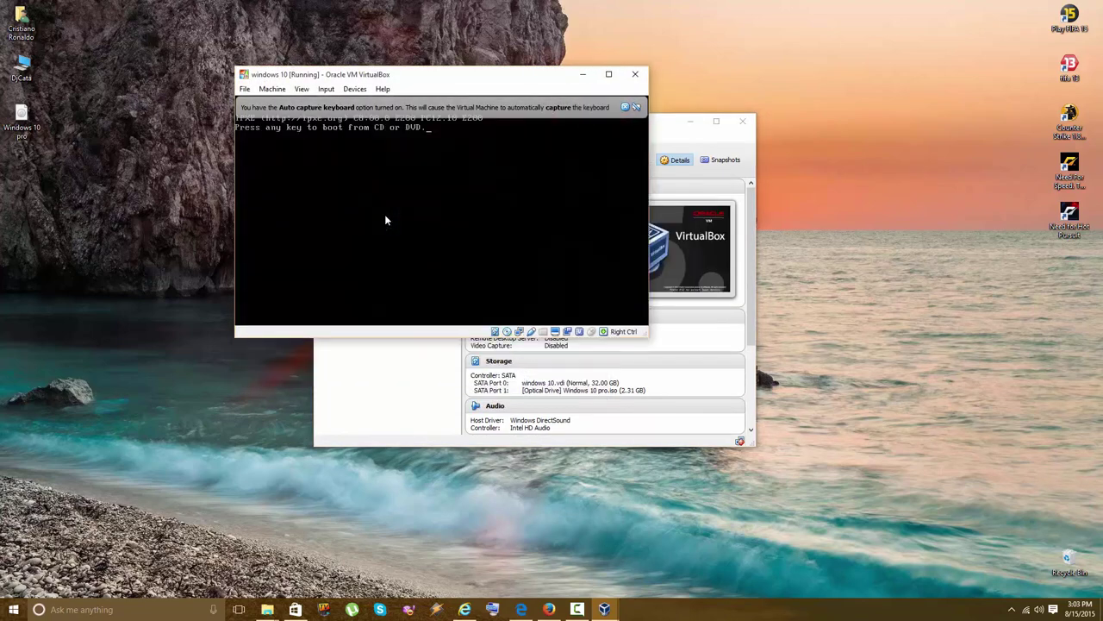
{"action": "key", "text": "Return"}
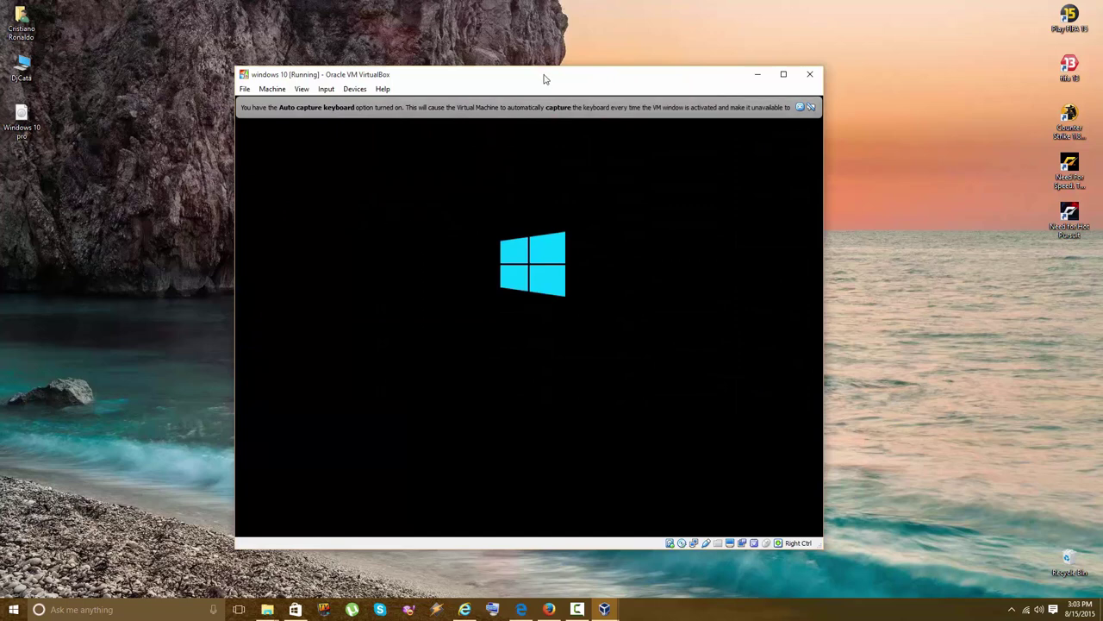
{"action": "left_click_drag", "start_coordinate": [548, 76], "coordinate": [569, 48]}
{"action": "left_click", "coordinate": [825, 78]}
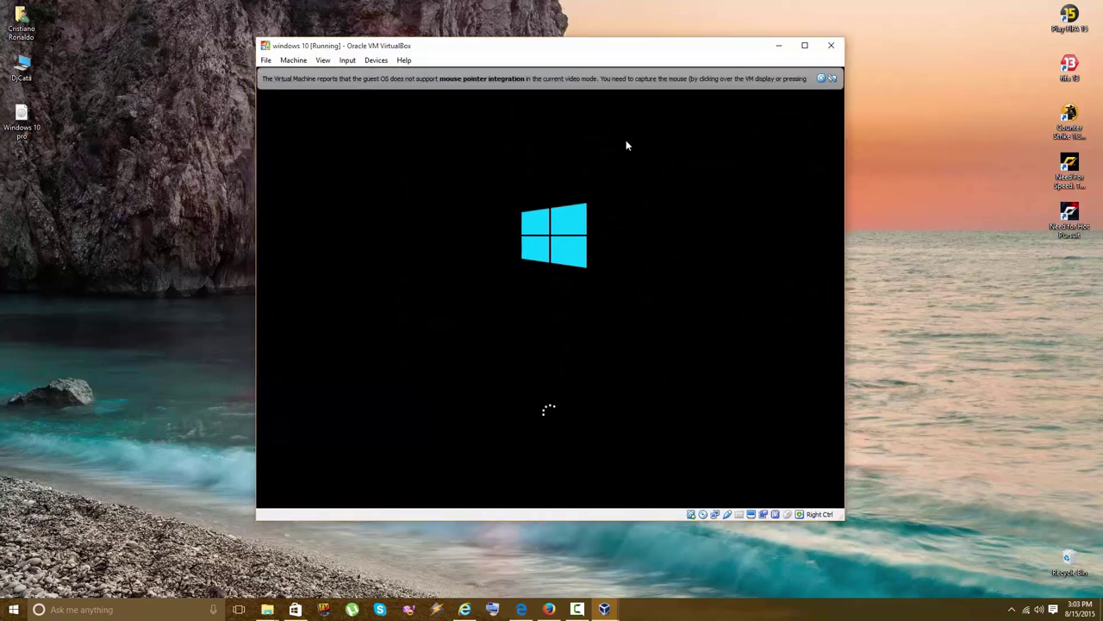
{"action": "left_click", "coordinate": [823, 77]}
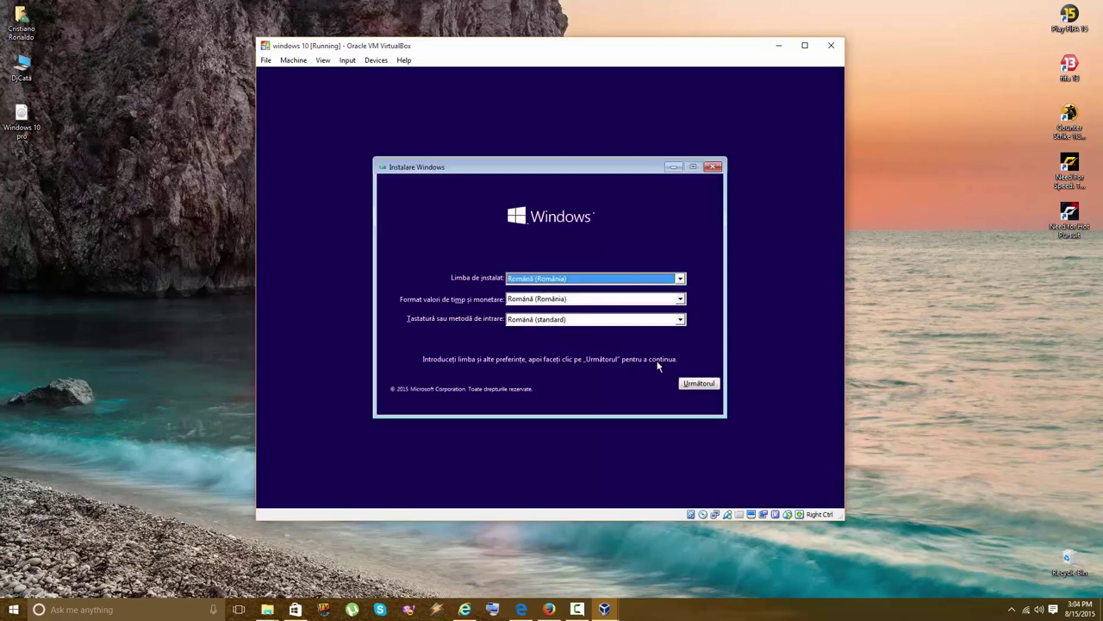
- Begin the Windows installation with the Romanian language, format and keyboard settings, skipping the product key
{"action": "left_click", "coordinate": [698, 385]}
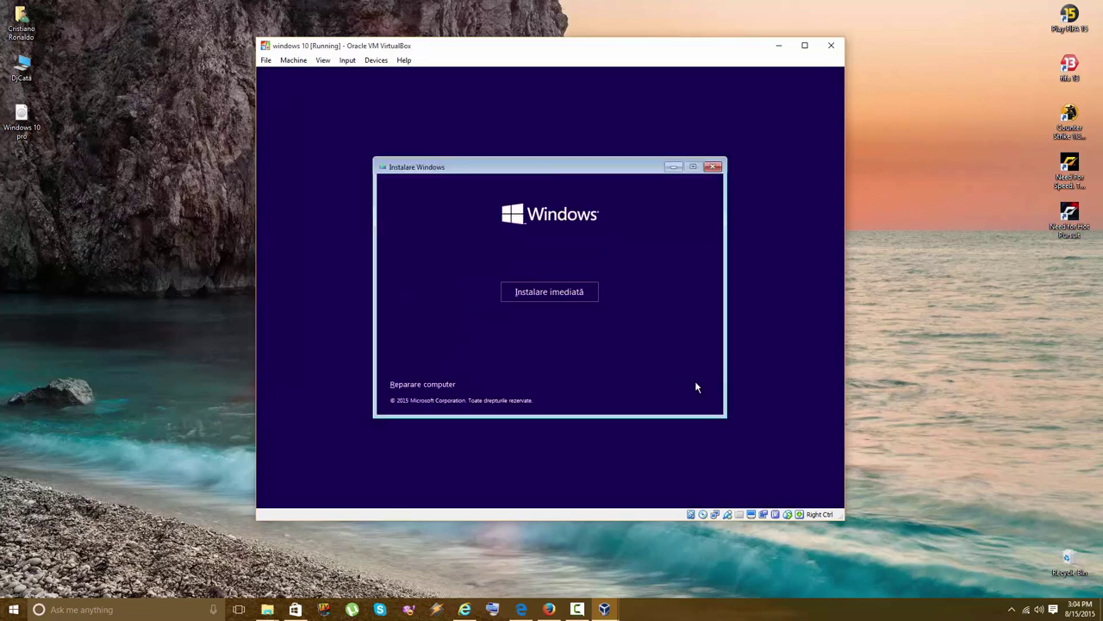
{"action": "left_click", "coordinate": [547, 294]}
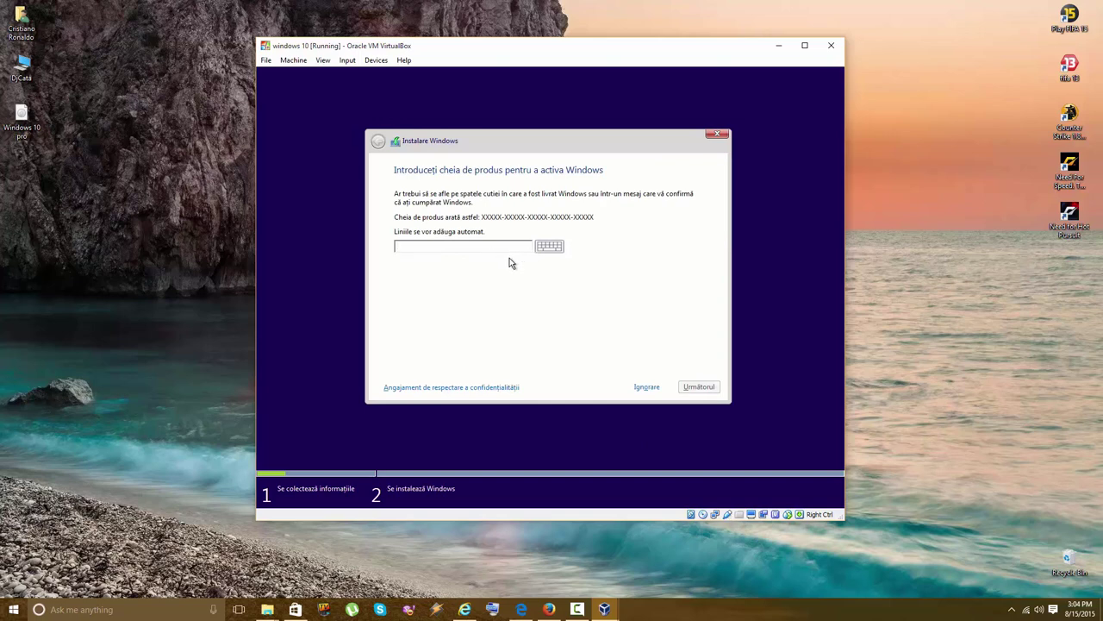
{"action": "left_click", "coordinate": [648, 387]}
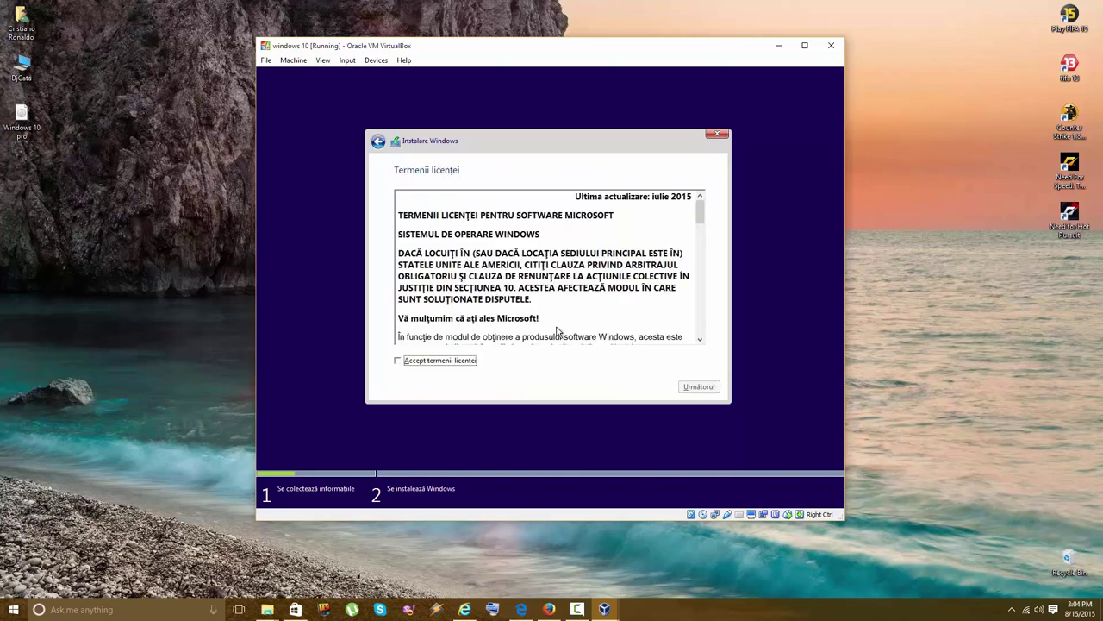
- Accept the licence terms and choose the custom (Particularizat) installation type
{"action": "left_click", "coordinate": [430, 361]}
{"action": "scroll", "coordinate": [588, 289], "scroll_direction": "down", "scroll_amount": 2}
{"action": "scroll", "coordinate": [592, 274], "scroll_direction": "down", "scroll_amount": 2}
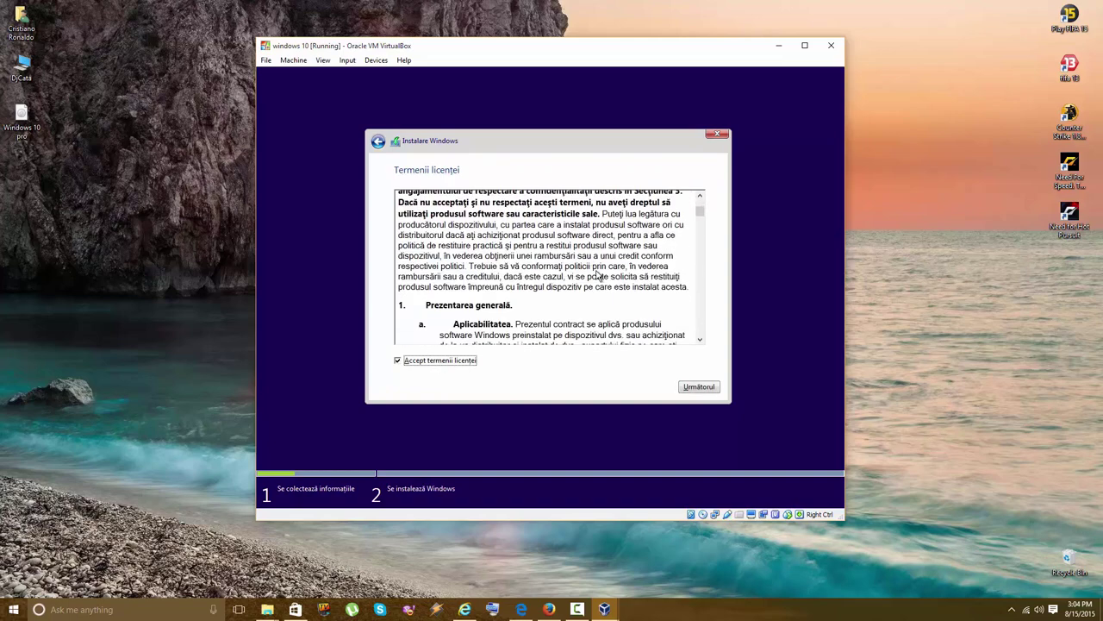
{"action": "left_click", "coordinate": [711, 388]}
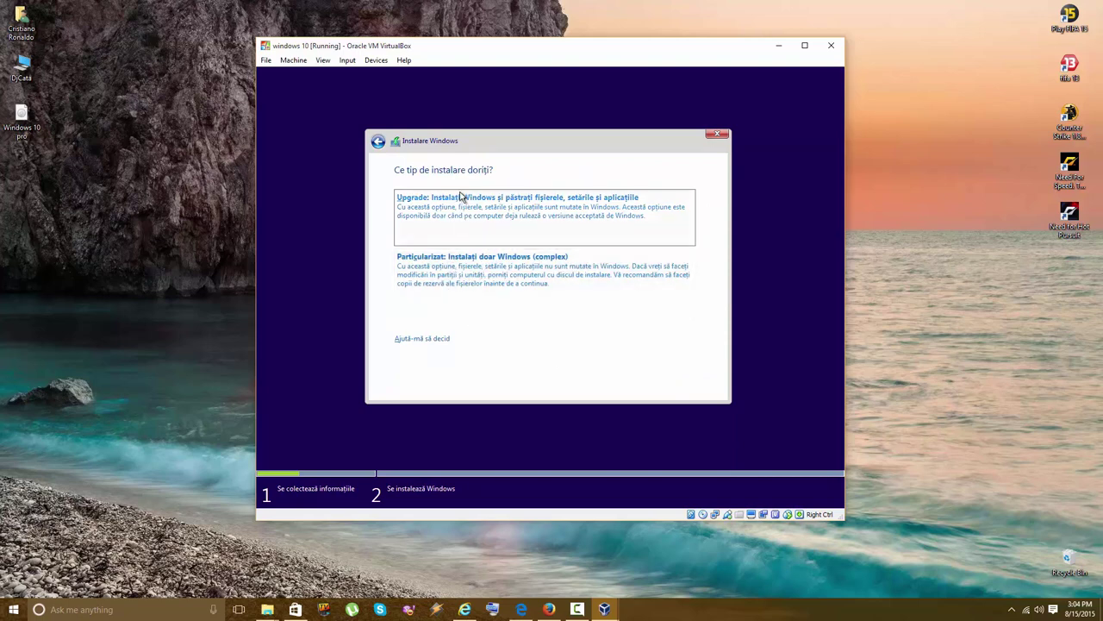
{"action": "left_click", "coordinate": [483, 273]}
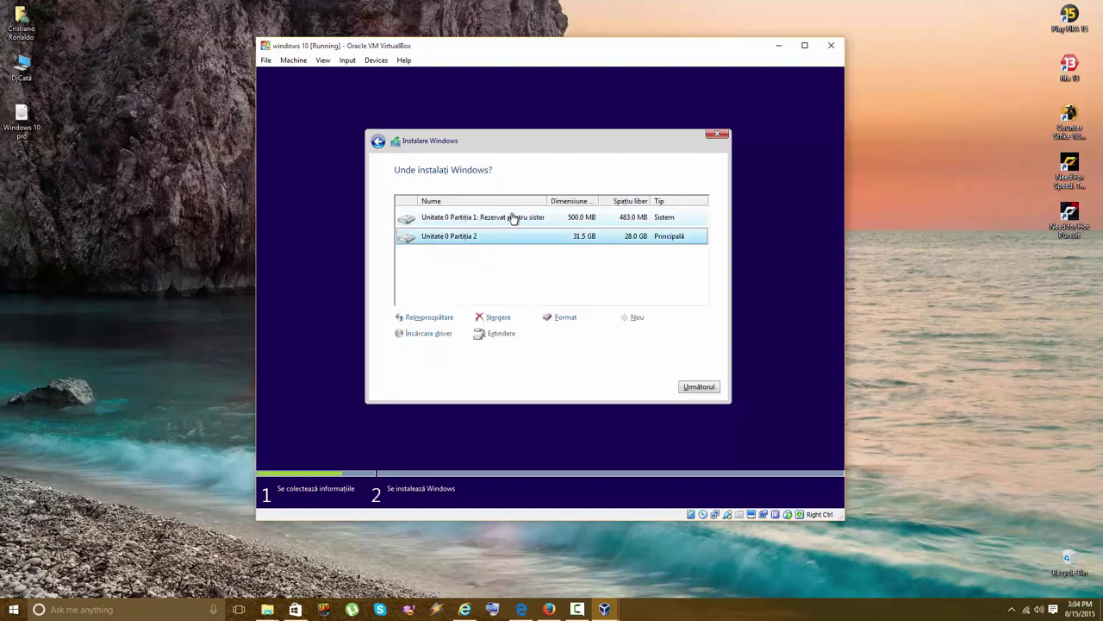
- Delete the 500 MB system-reserved partition and the 31.5 GB primary partition on drive 0
{"action": "left_click", "coordinate": [514, 217]}
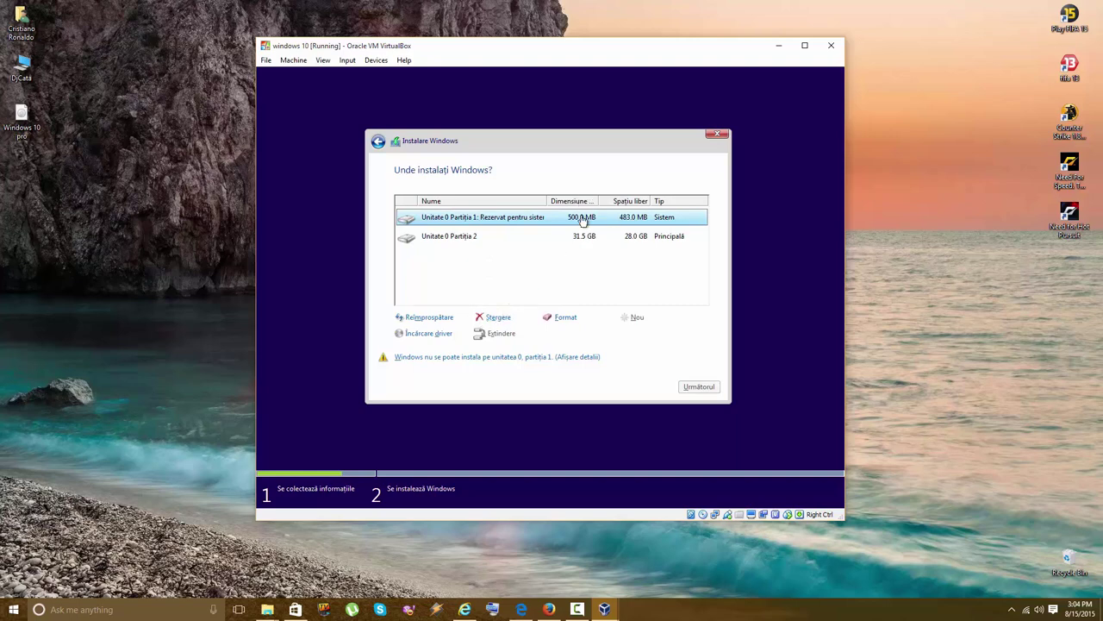
{"action": "left_click", "coordinate": [496, 317]}
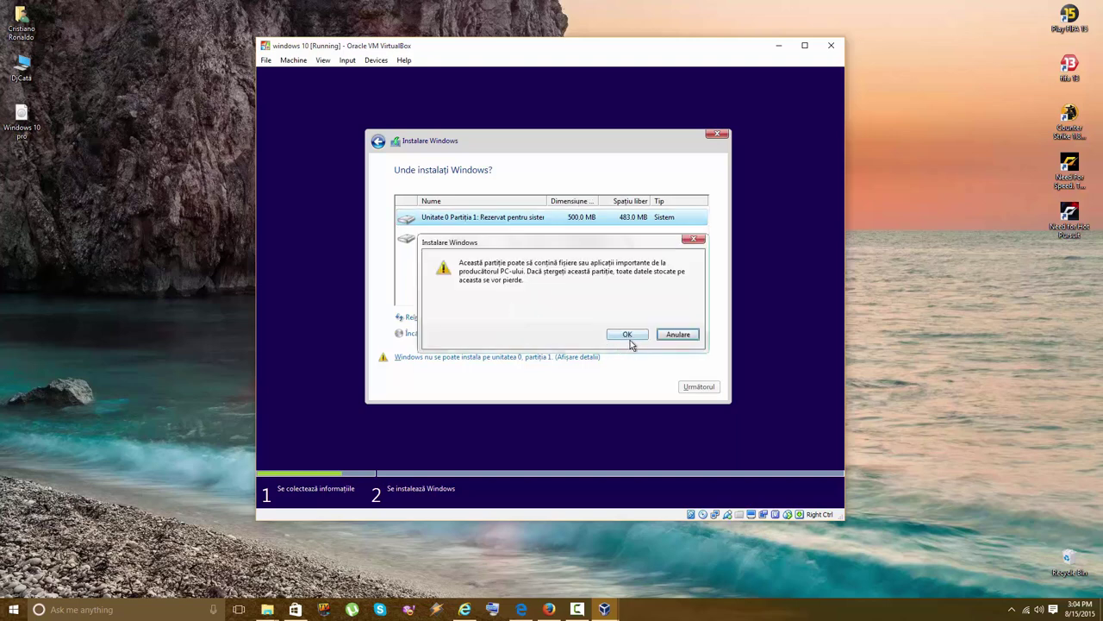
{"action": "left_click", "coordinate": [628, 334]}
{"action": "left_click", "coordinate": [552, 242]}
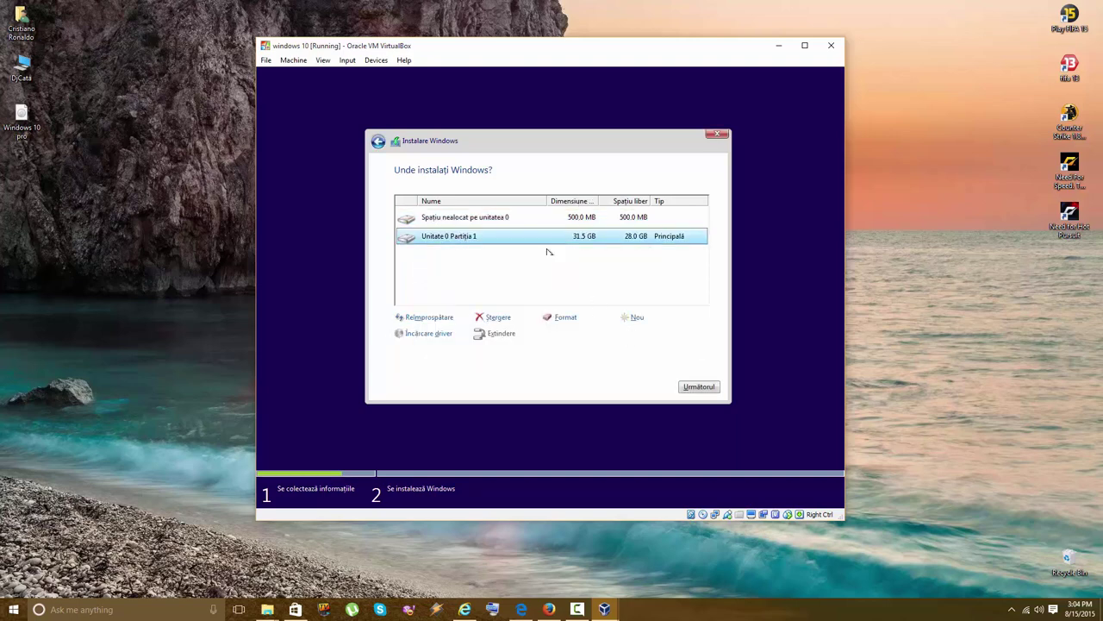
{"action": "left_click", "coordinate": [495, 319]}
{"action": "left_click", "coordinate": [622, 332]}
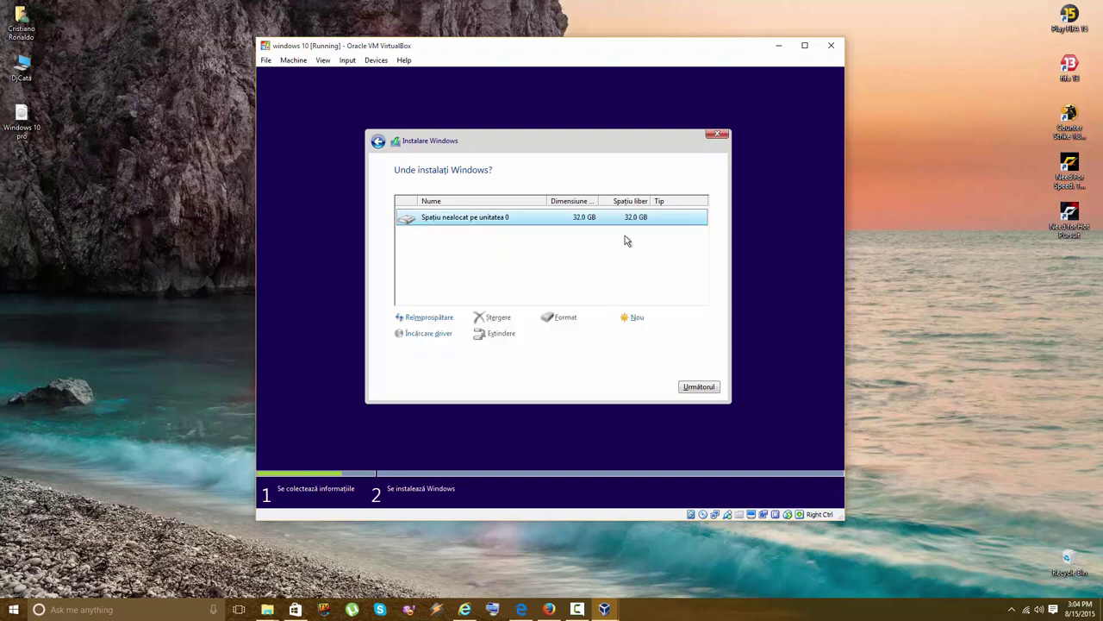
- Create a new 32766 MB partition from the unallocated space on drive 0, allowing the additional system partitions
{"action": "left_click", "coordinate": [635, 319]}
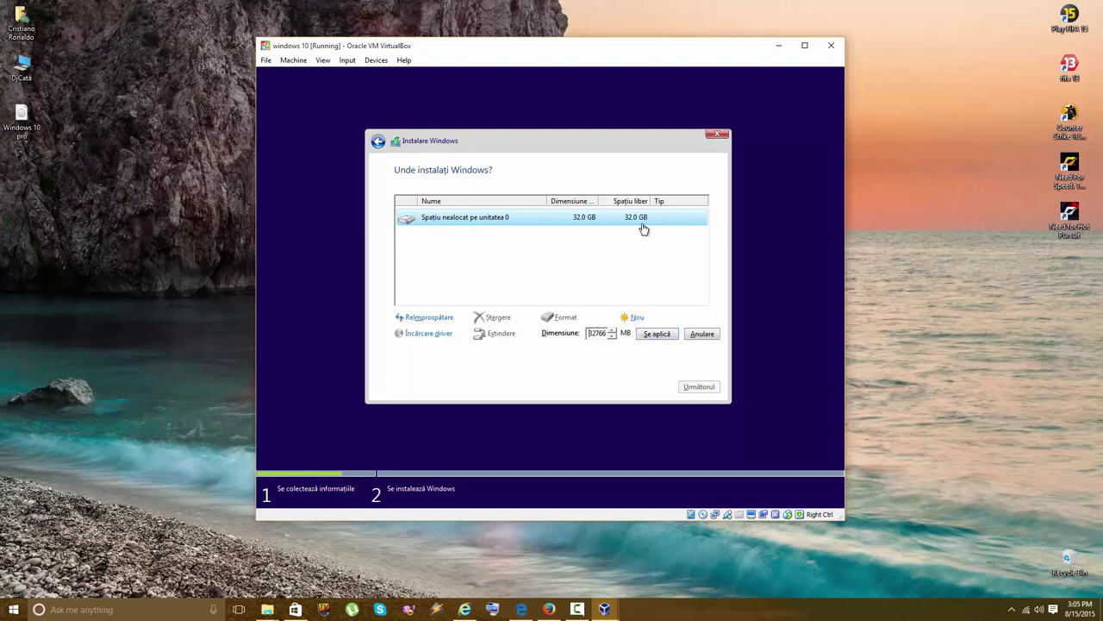
{"action": "left_click", "coordinate": [655, 335]}
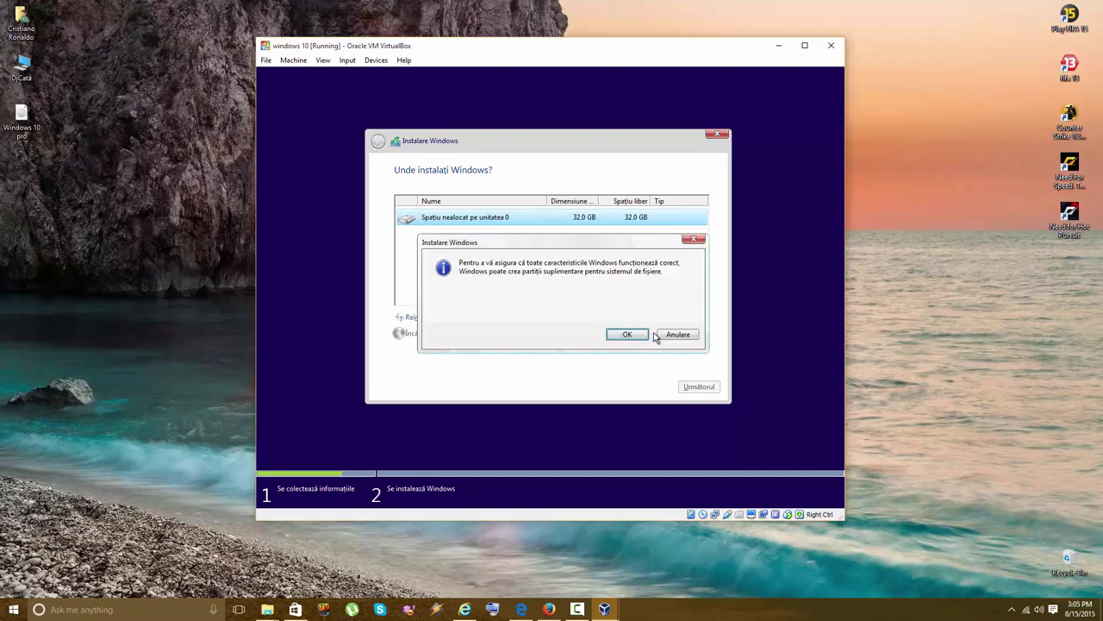
{"action": "left_click", "coordinate": [640, 335]}
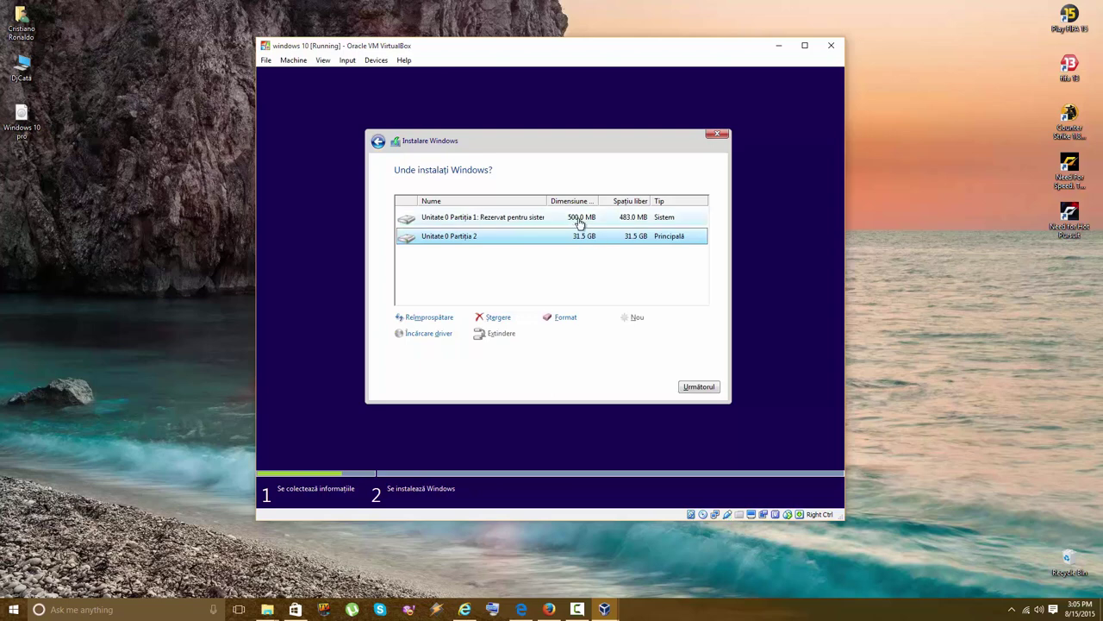
- Choose the primary partition (Partiția 2) on drive 0 as the target and start installing Windows there
{"action": "left_click", "coordinate": [581, 218]}
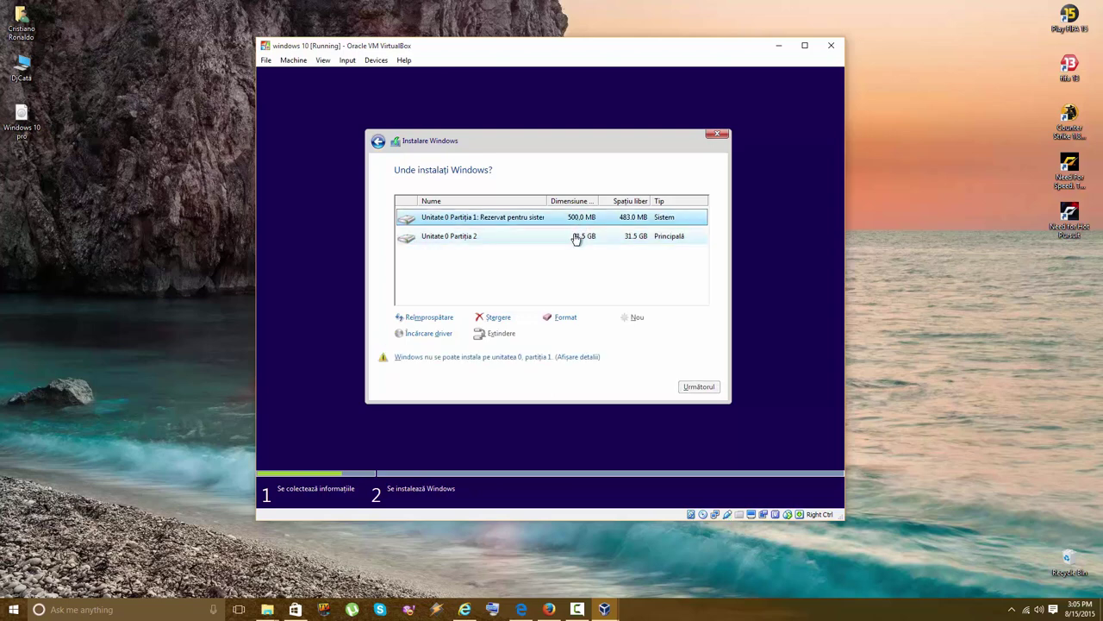
{"action": "left_click", "coordinate": [576, 239]}
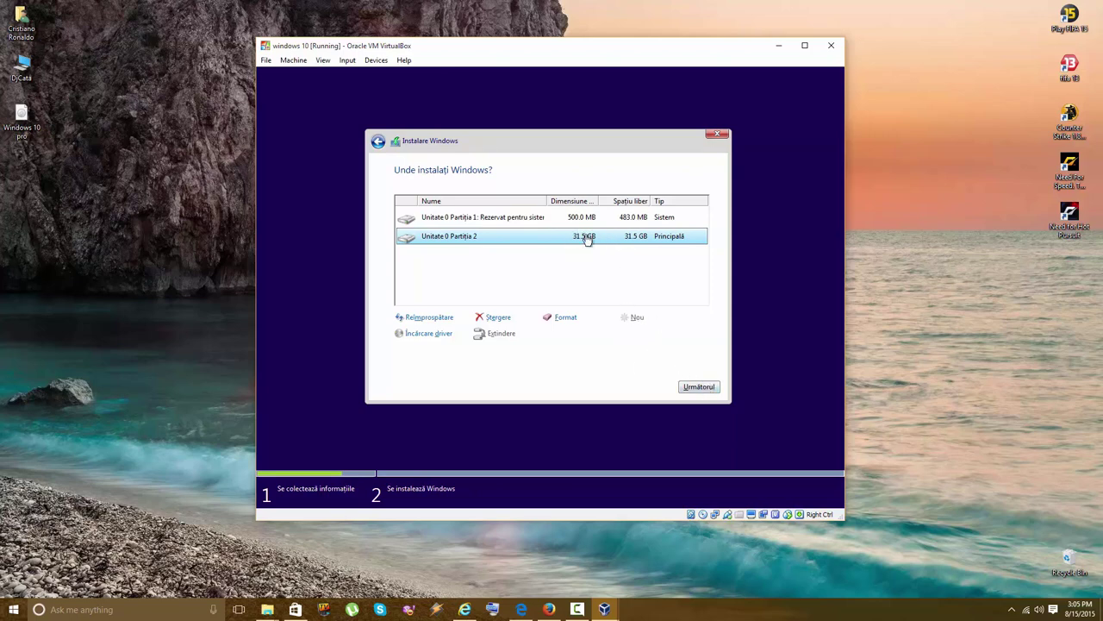
{"action": "left_click", "coordinate": [697, 387]}
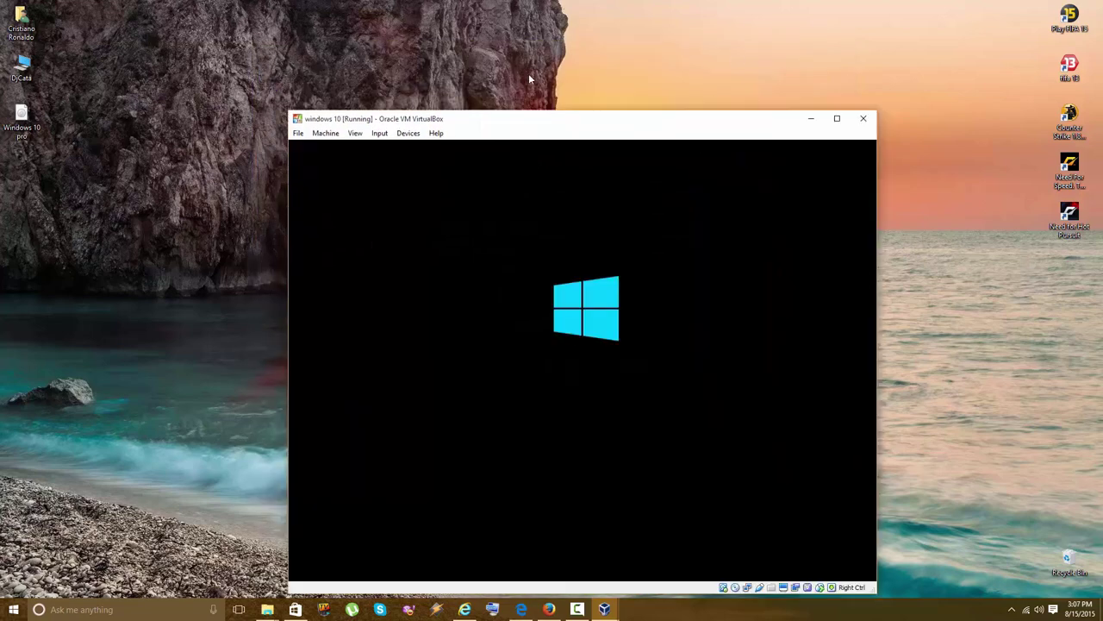
- Postpone entering the product key in the first-run setup and accept the express settings (Setările rapide)
{"action": "left_click_drag", "start_coordinate": [511, 119], "coordinate": [474, 74]}
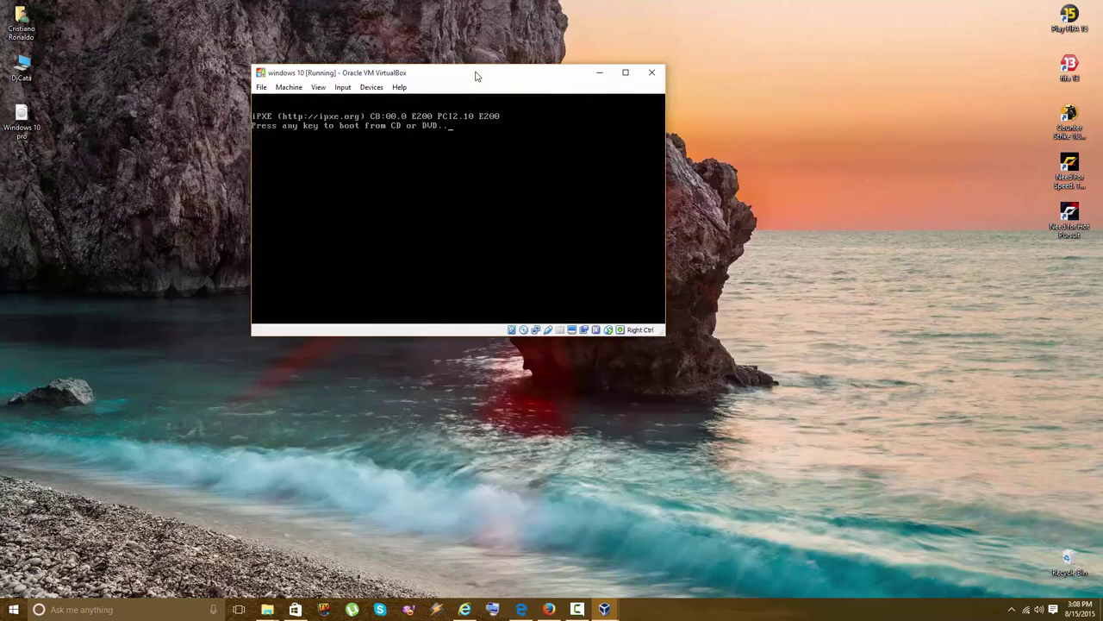
{"action": "key", "text": "Return"}
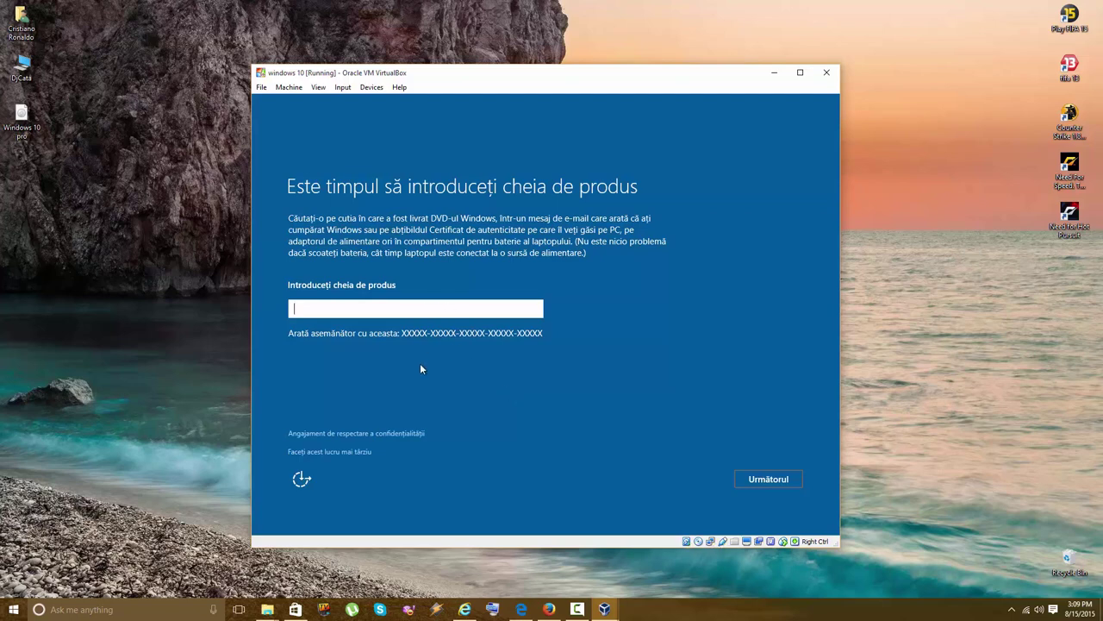
{"action": "left_click", "coordinate": [347, 452]}
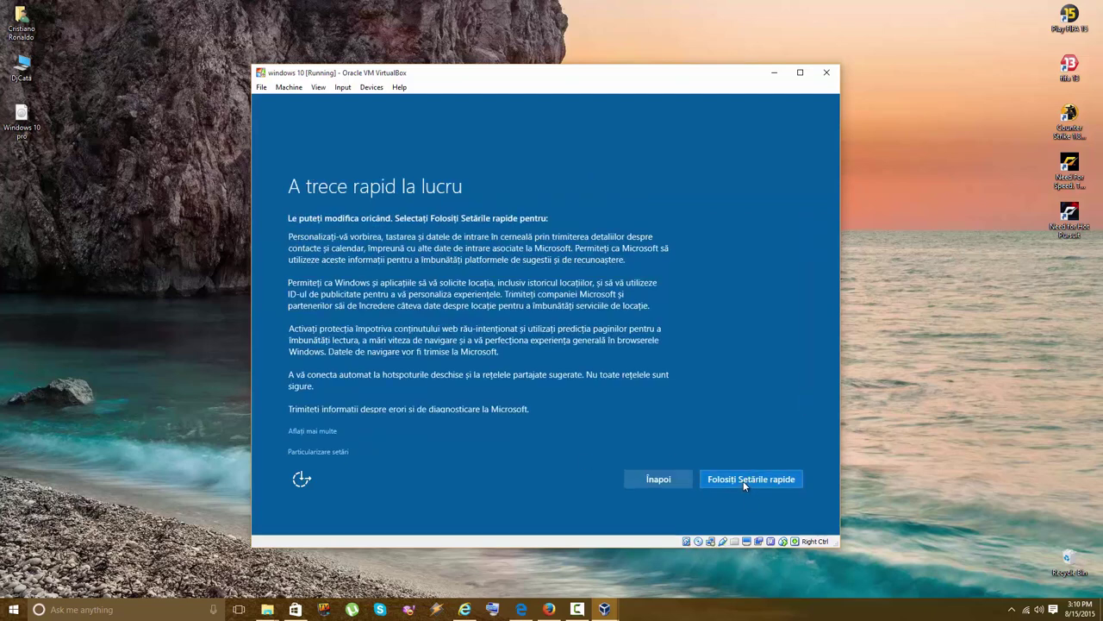
{"action": "left_click", "coordinate": [746, 481]}
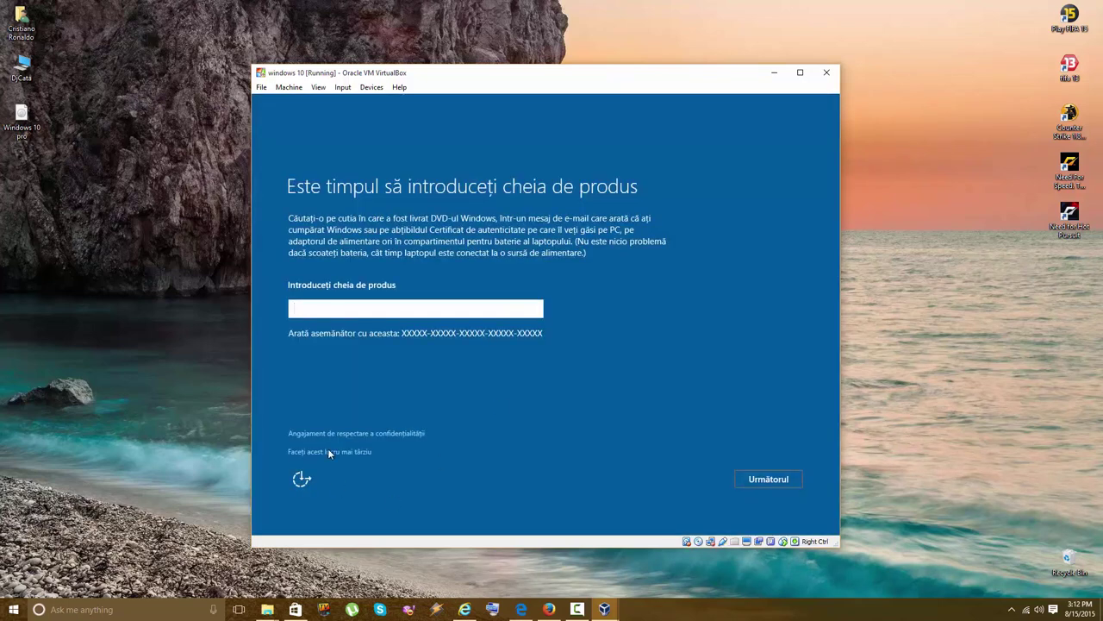
{"action": "left_click", "coordinate": [331, 451]}
{"action": "key", "text": "Return"}
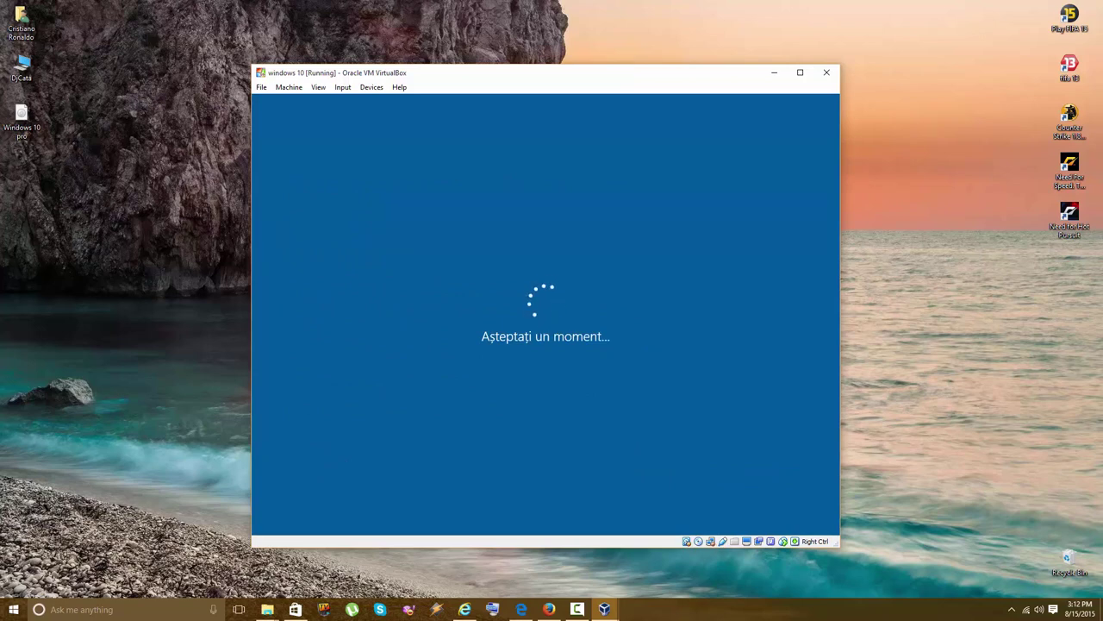
- Set the PC's ownership to Sunt proprietarul and create a local account named test without a password instead of signing in to Microsoft
{"action": "left_click", "coordinate": [353, 289]}
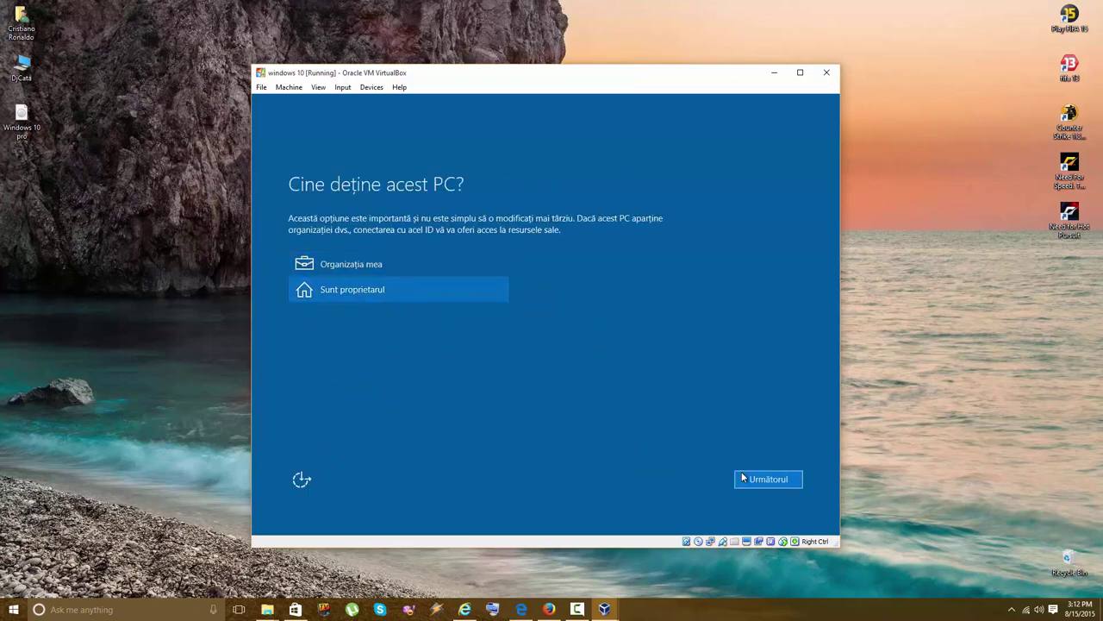
{"action": "key", "text": "Return"}
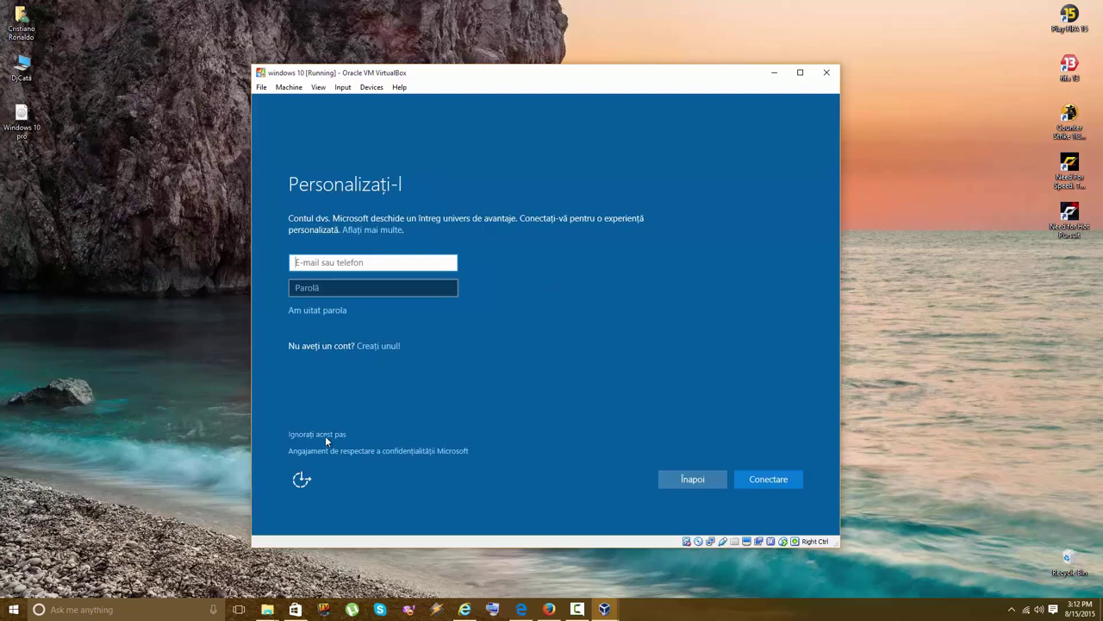
{"action": "left_click", "coordinate": [325, 435]}
{"action": "type", "text": "test"}
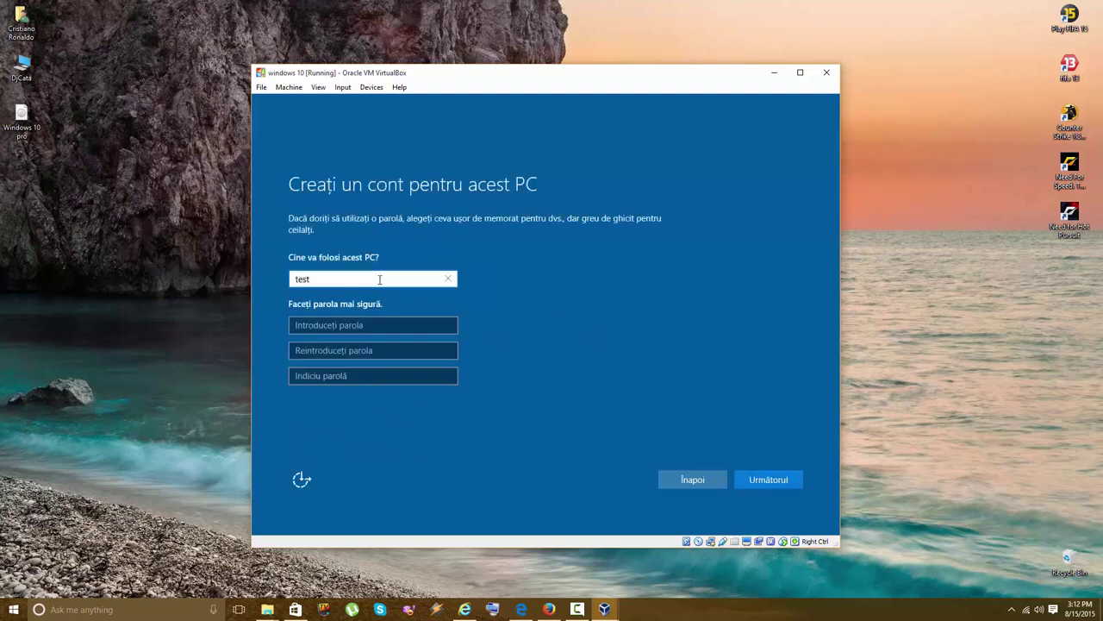
{"action": "left_click", "coordinate": [784, 479]}
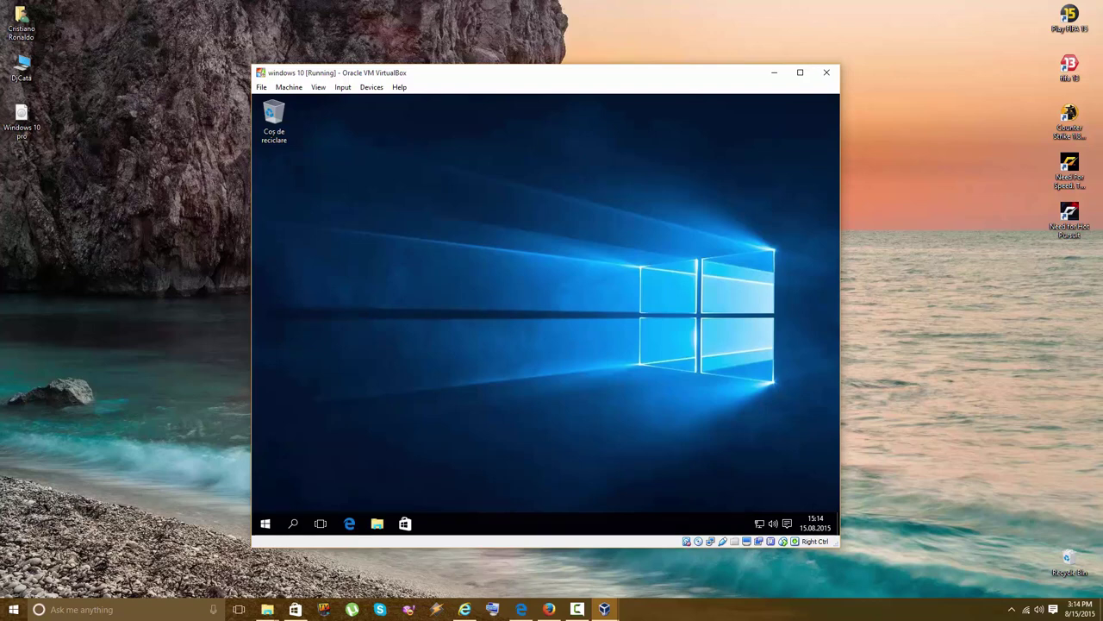
- Refresh the new desktop and check the background page of the Personalizare settings
{"action": "right_click", "coordinate": [549, 256]}
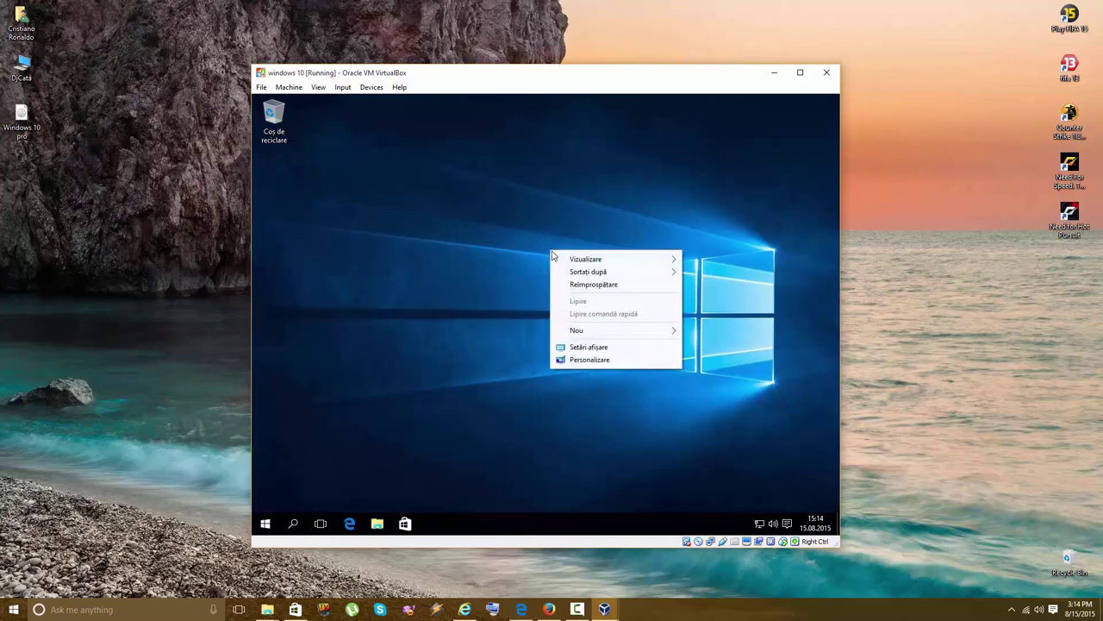
{"action": "left_click", "coordinate": [599, 293]}
{"action": "right_click", "coordinate": [442, 203]}
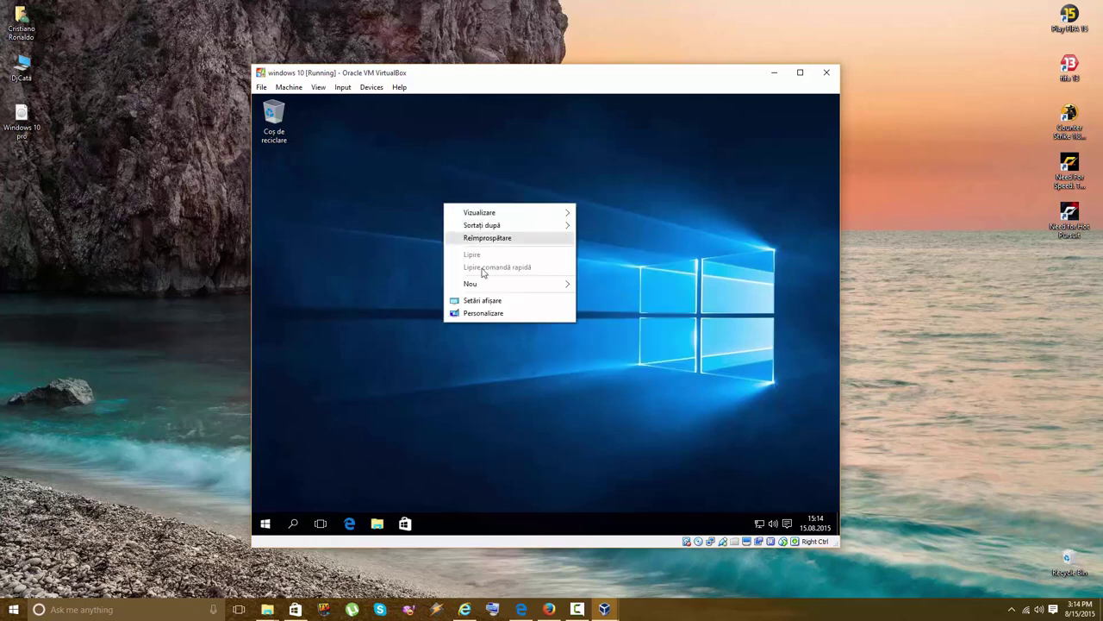
{"action": "left_click", "coordinate": [498, 312]}
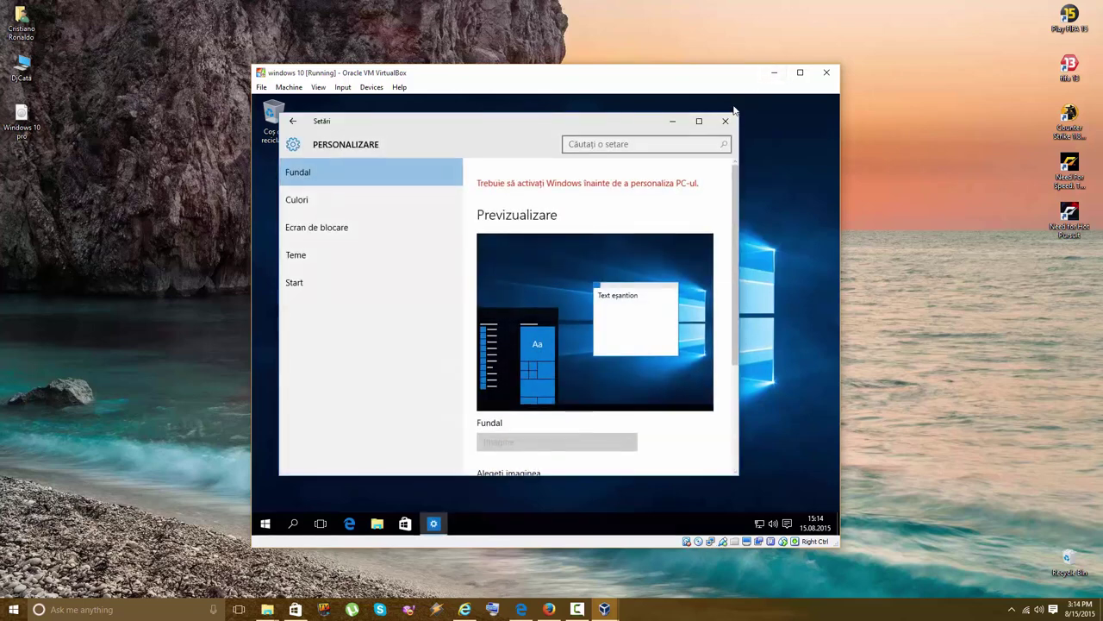
{"action": "left_click", "coordinate": [724, 121]}
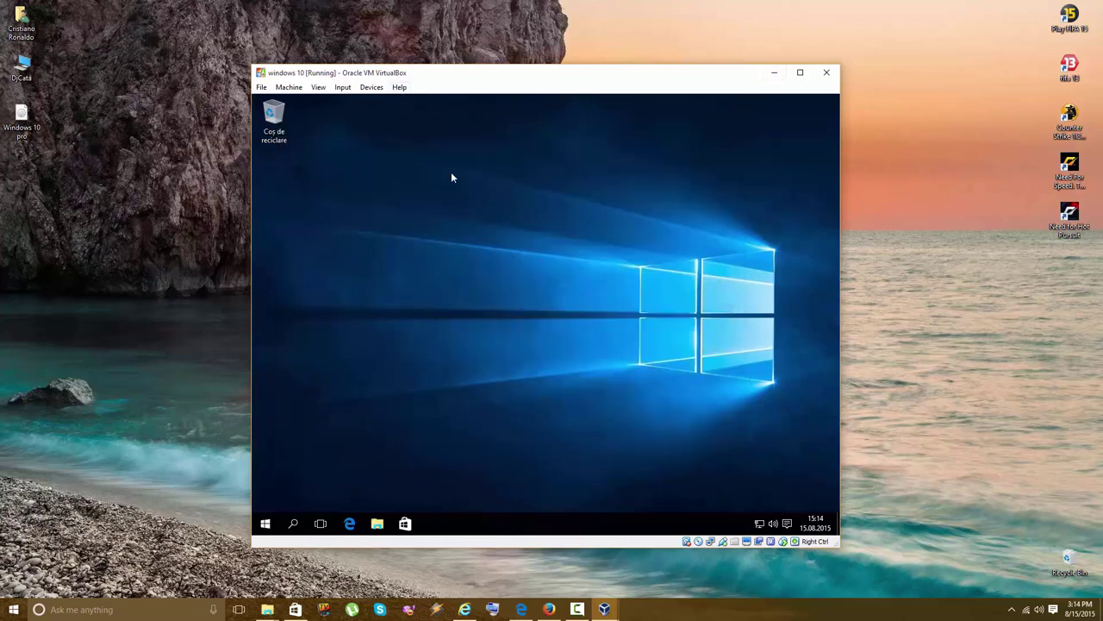
- Refresh the virtual machine's desktop and look through the Setări categories and the Windows activation link before closing the window
{"action": "right_click", "coordinate": [375, 168]}
{"action": "left_click", "coordinate": [412, 198]}
{"action": "left_click", "coordinate": [265, 523]}
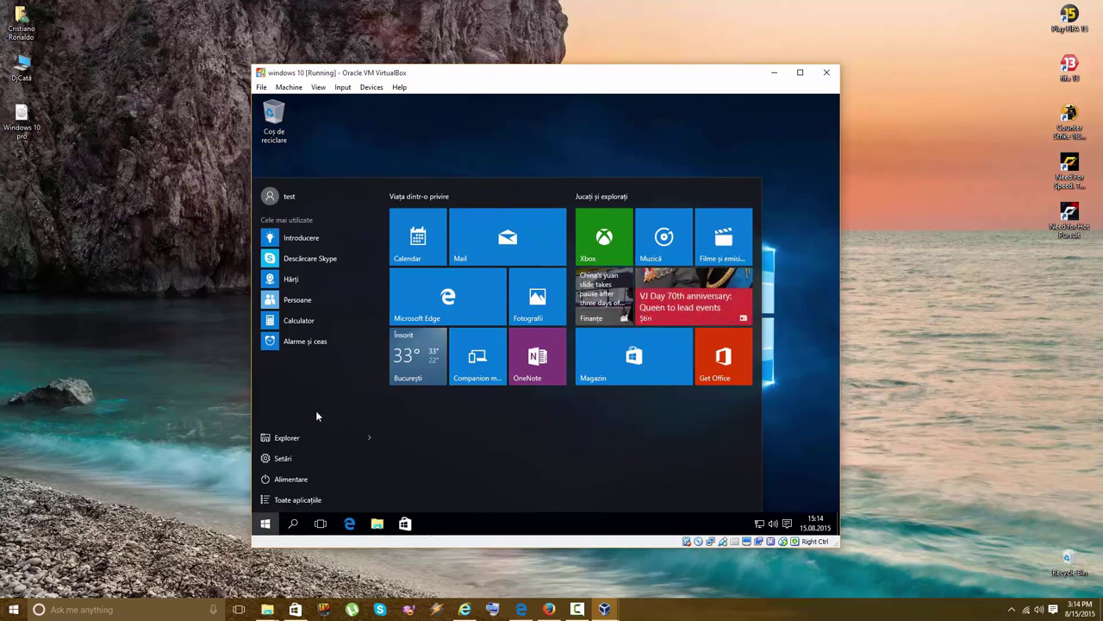
{"action": "left_click", "coordinate": [288, 458]}
{"action": "scroll", "coordinate": [436, 371], "scroll_direction": "down", "scroll_amount": 3}
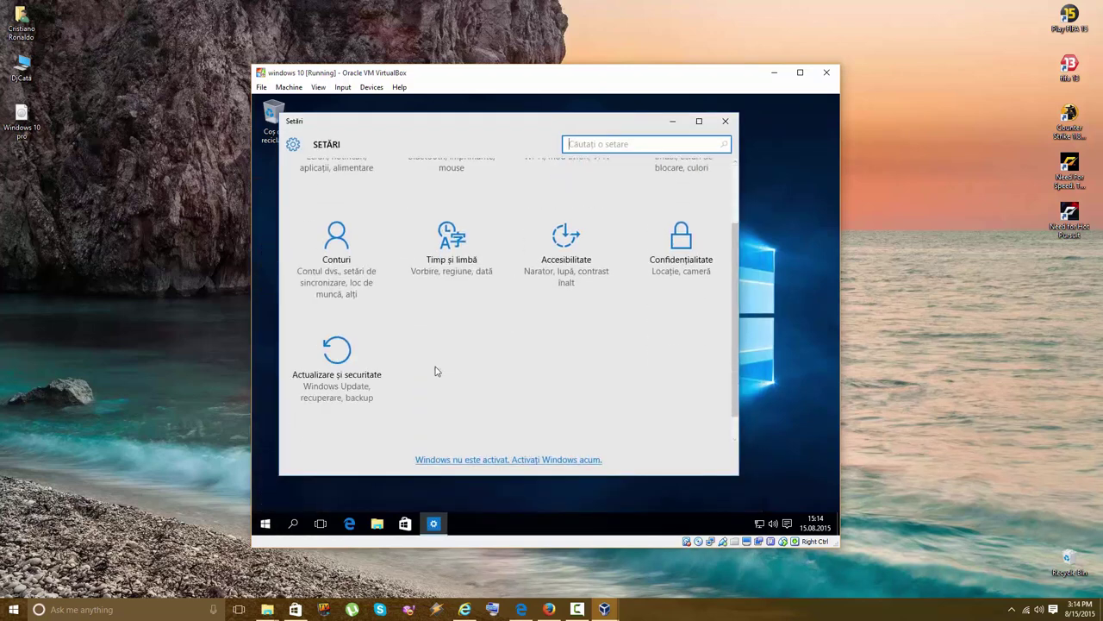
{"action": "scroll", "coordinate": [436, 385], "scroll_direction": "up", "scroll_amount": 3}
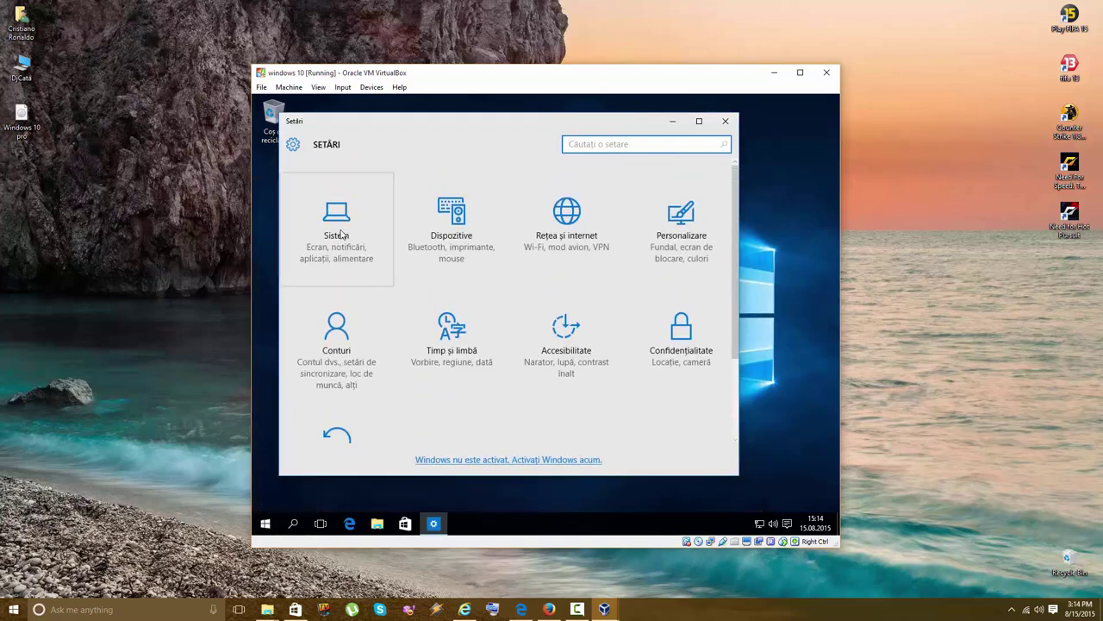
{"action": "scroll", "coordinate": [474, 365], "scroll_direction": "down", "scroll_amount": 3}
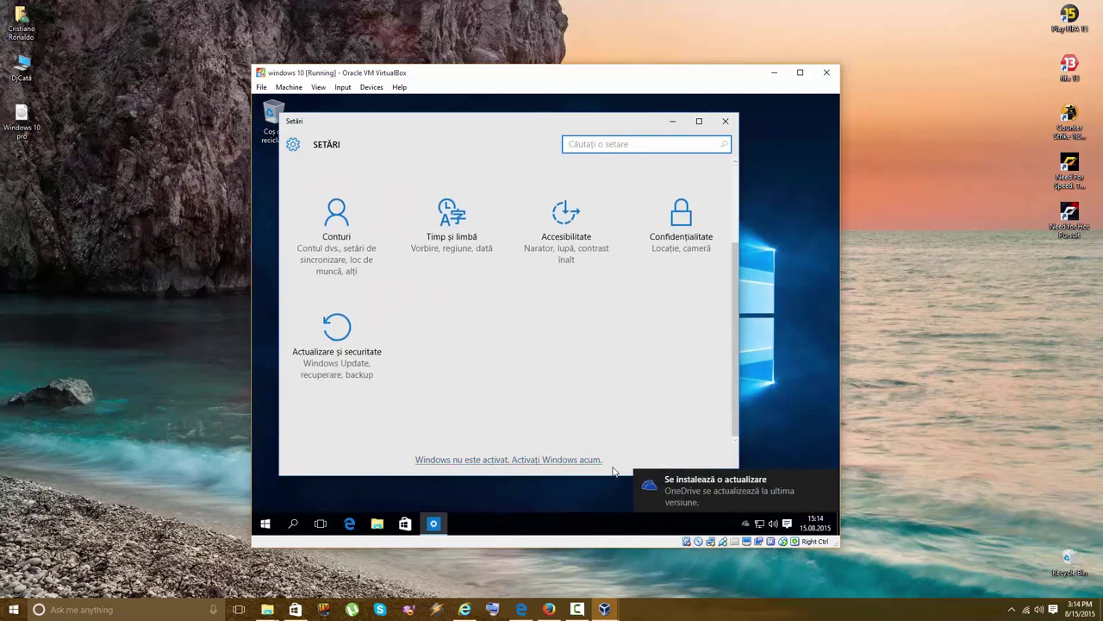
{"action": "left_click", "coordinate": [725, 121]}
- Refresh the guest desktop again and check the running processes in the detailed view of Manager de activități, closing it when done
{"action": "right_click", "coordinate": [524, 217]}
{"action": "left_click", "coordinate": [548, 246]}
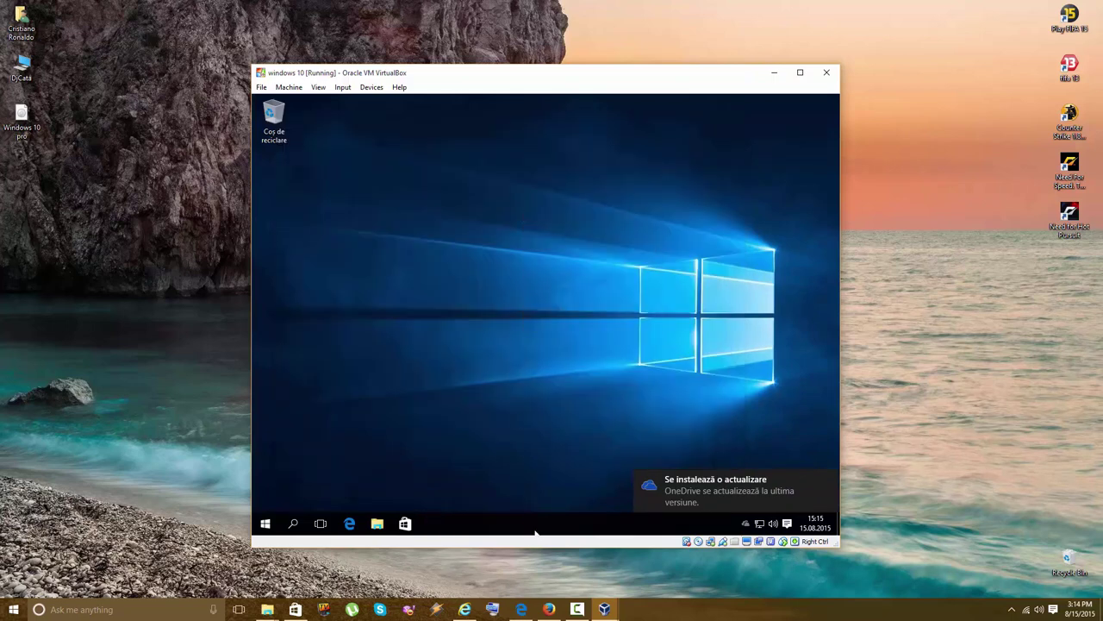
{"action": "right_click", "coordinate": [536, 524]}
{"action": "left_click", "coordinate": [565, 493]}
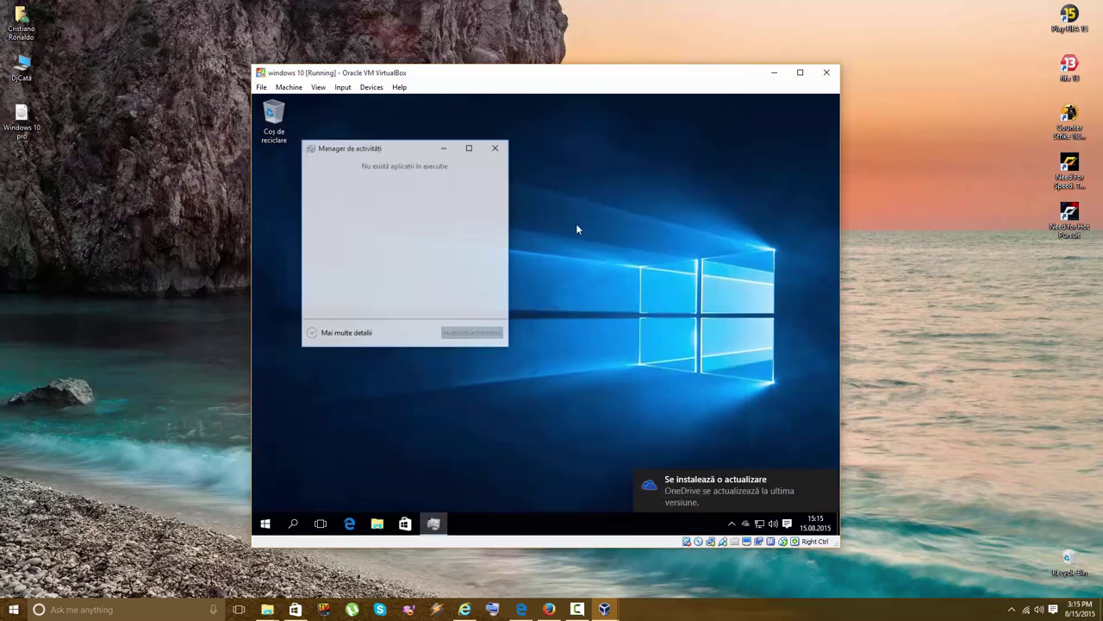
{"action": "left_click", "coordinate": [348, 331]}
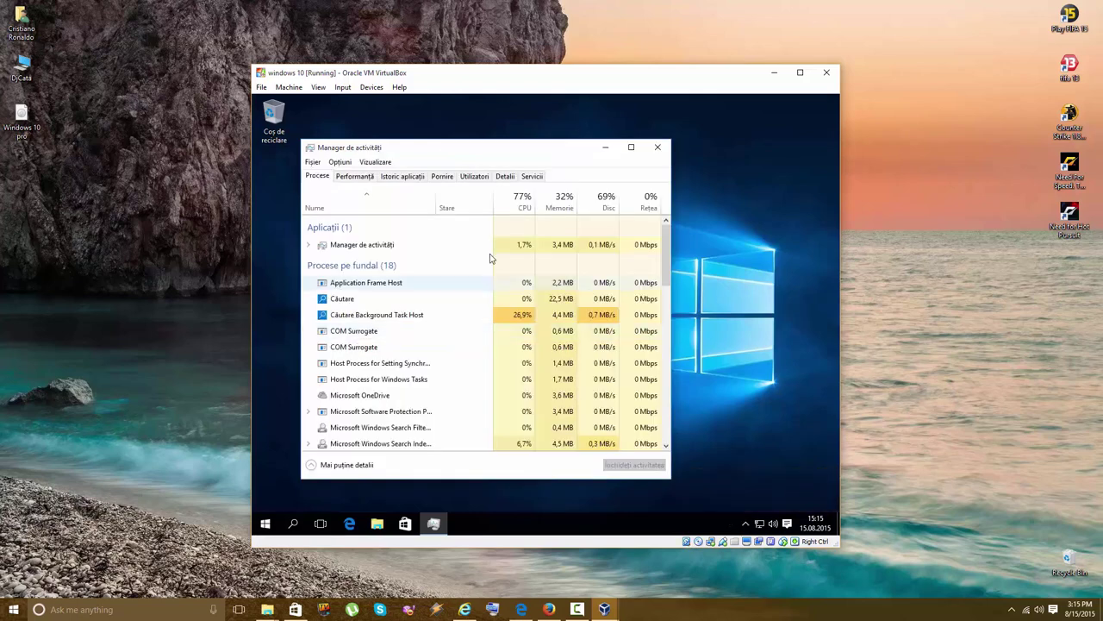
{"action": "left_click", "coordinate": [654, 147]}
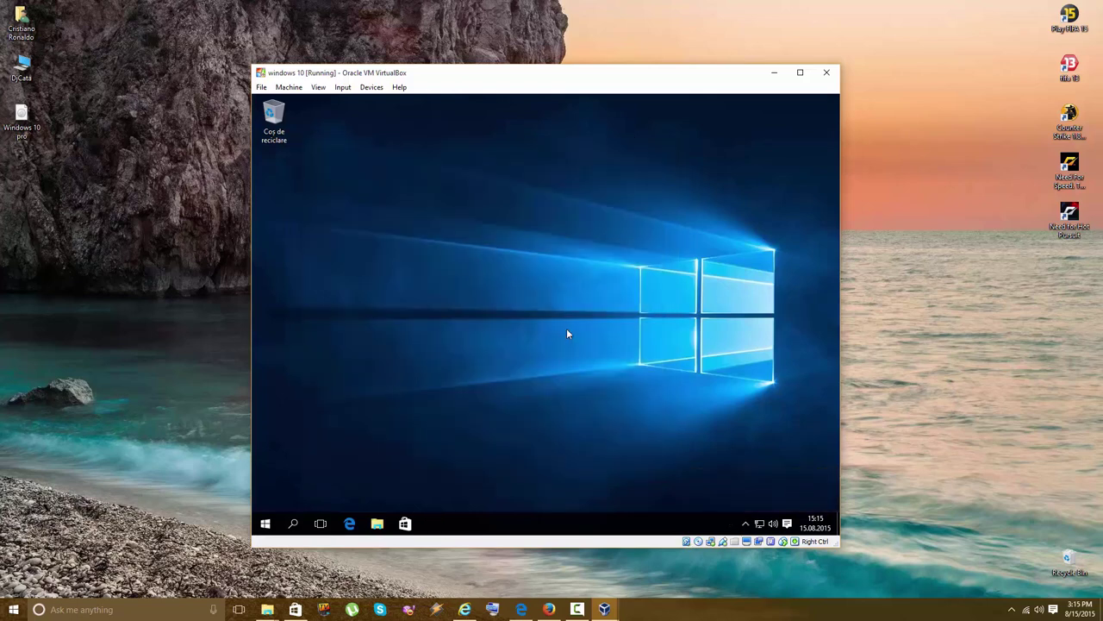